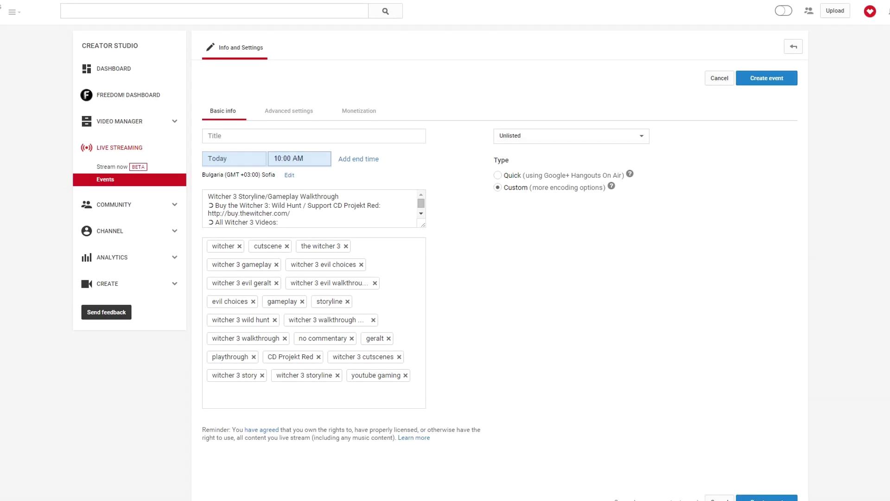
Title the new live event asdasd and replace its description with sdasda.
type("asdasd")
key("Tab")
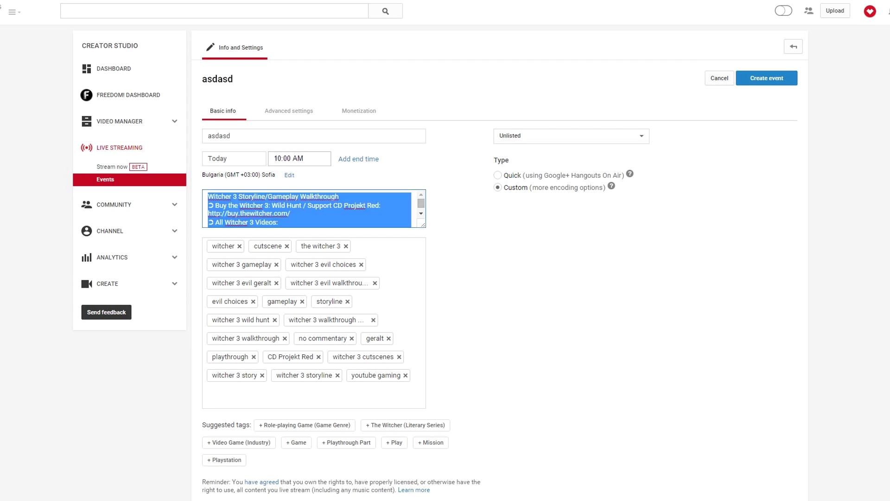
type("sdasda")
key("Tab")
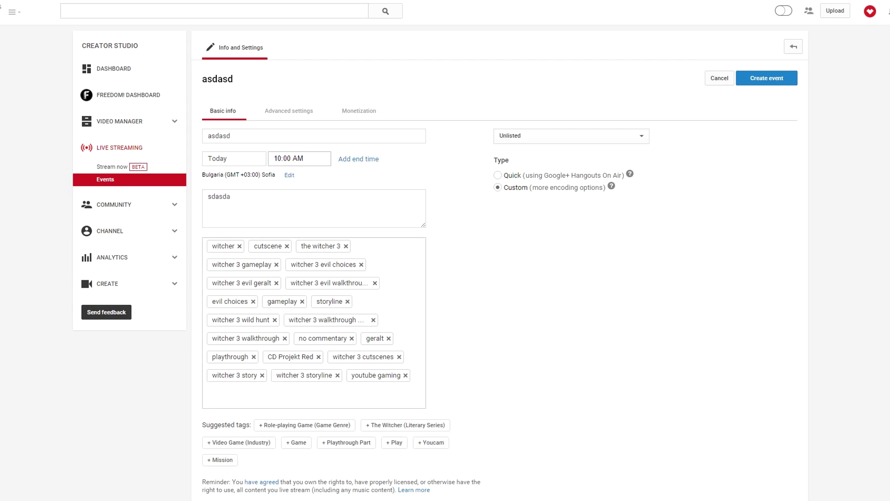
Clear all existing tags of the event and enter asdasd as the only tag.
key("ctrl+a")
key("BackSpace")
type("asdasd")
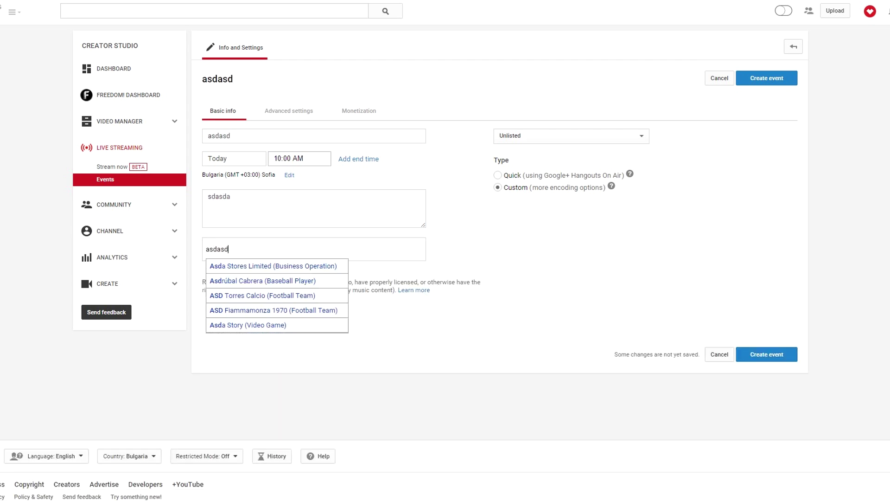
Set the event's privacy to Public and create the event.
left_click(763, 80)
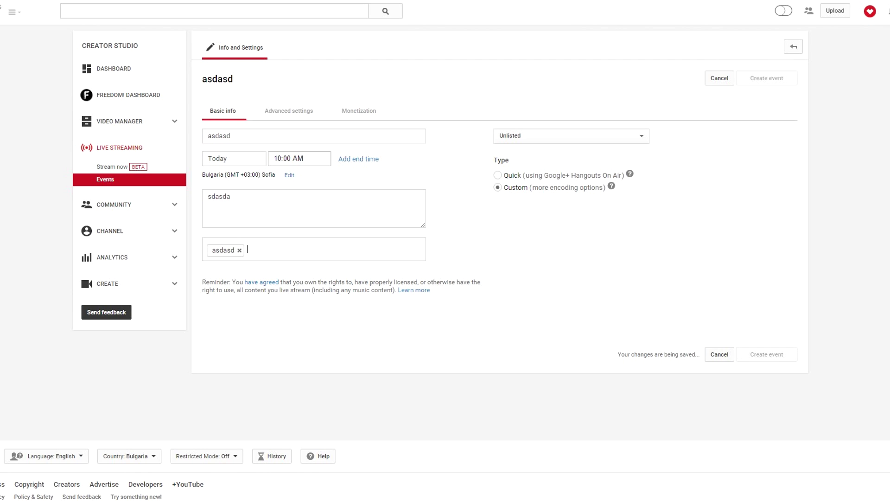
left_click(571, 135)
left_click(515, 147)
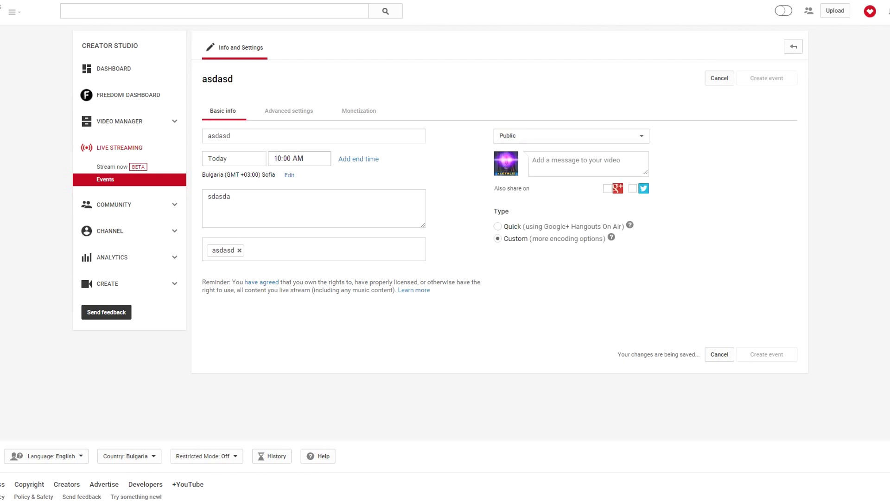
left_click(766, 78)
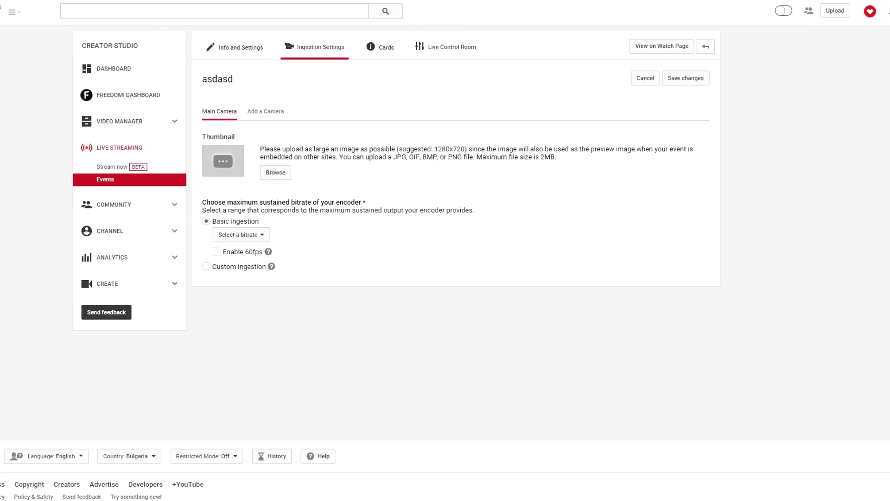
Set the basic ingestion bitrate to 1500 Kbps - 4000 Kbps (720p) and select the encoder's stream name.
left_click(241, 234)
left_click(272, 265)
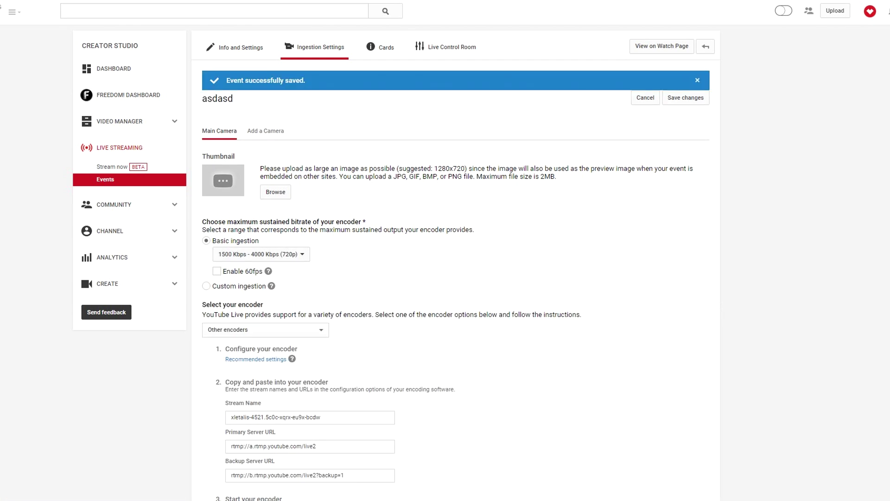
left_click(276, 416)
Switch to Open Broadcaster Software and activate the YouTube profile.
key("alt+Tab")
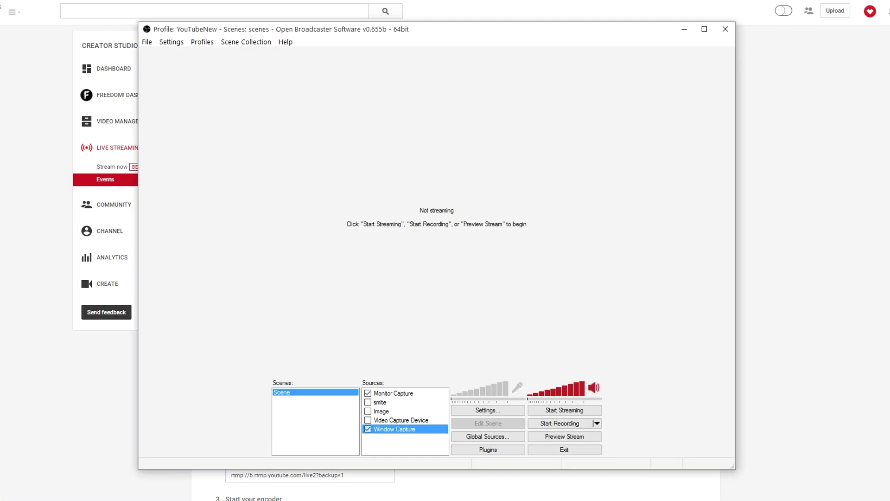
left_click(171, 42)
mouse_move(202, 42)
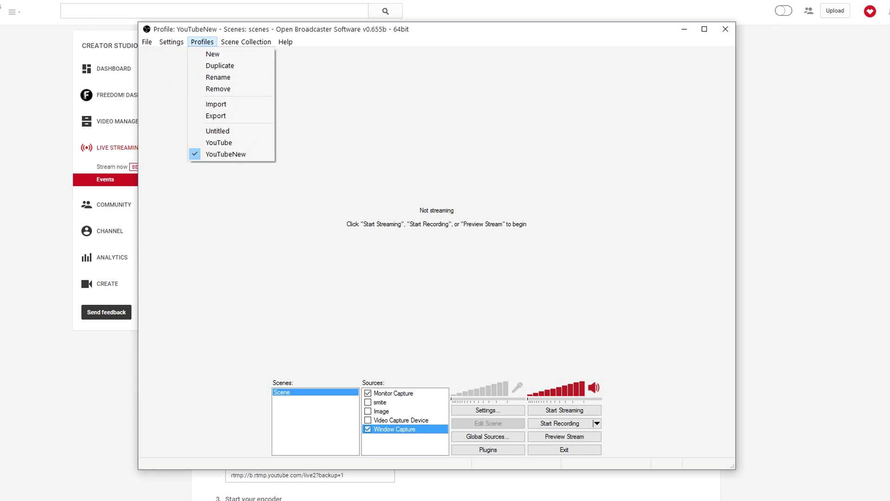
key("Up")
key("Up")
key("Return")
Open the broadcast settings of the active profile.
key("alt+s")
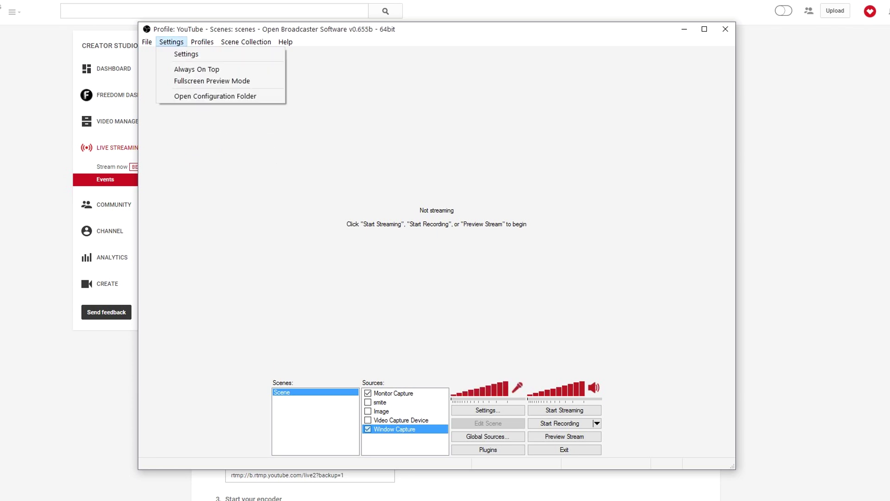
left_click(186, 54)
left_click(253, 94)
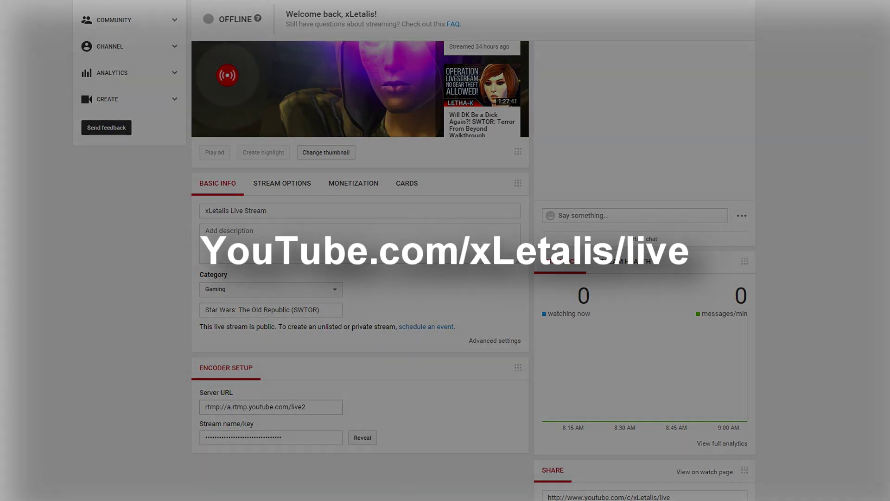
Reveal the stream key in the live dashboard's encoder setup and select the key and the server URL.
left_click(270, 407)
left_click(270, 437)
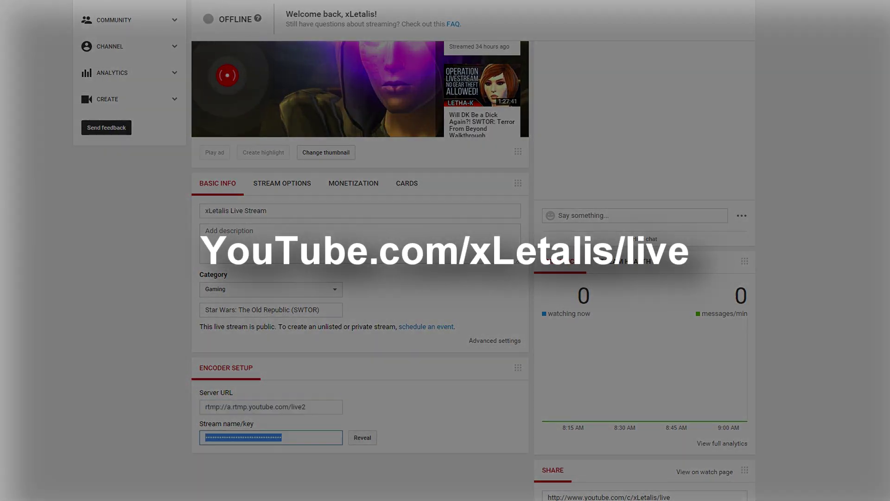
left_click(362, 437)
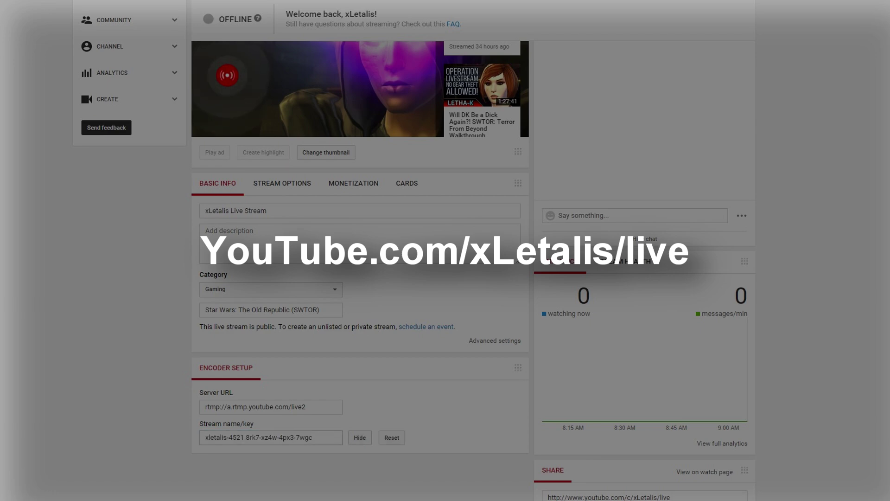
left_click(270, 437)
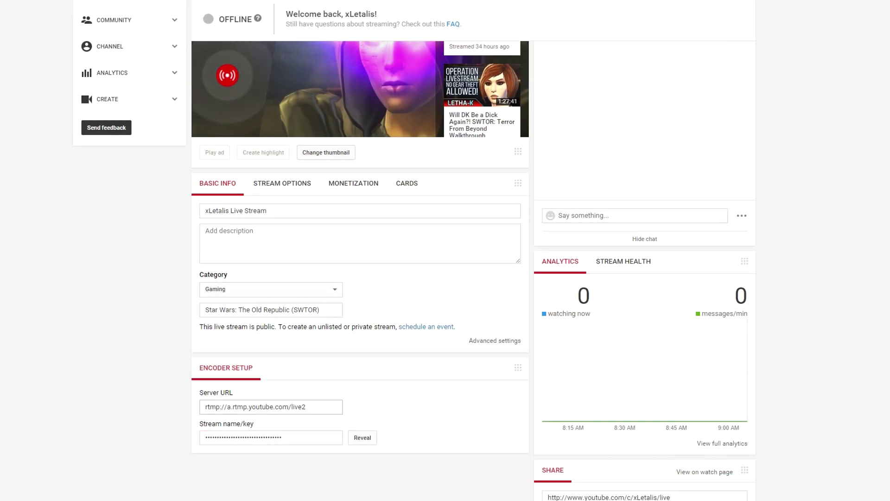
left_click(270, 406)
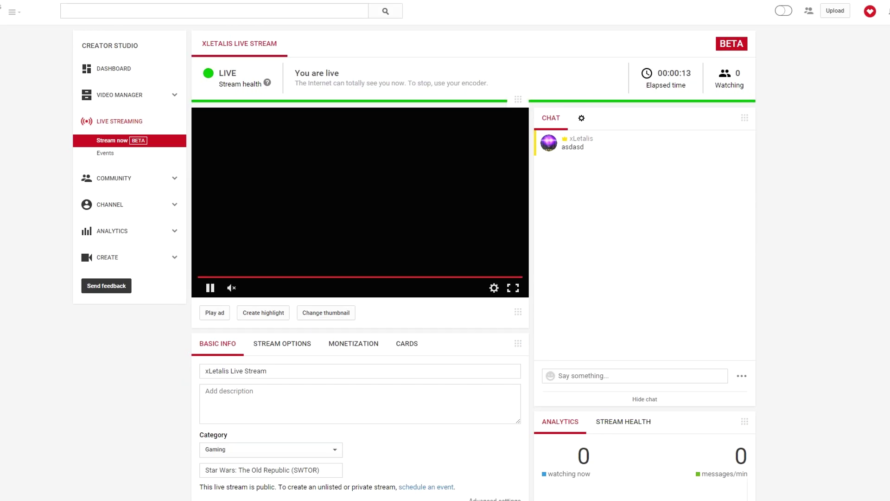
Open the highlight creation form for the running live stream.
scroll(413, 250, "down", 1)
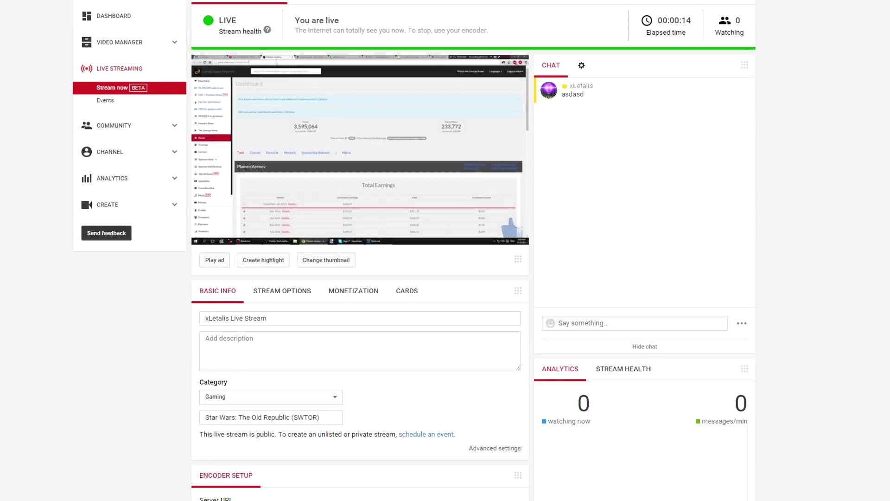
left_click(263, 260)
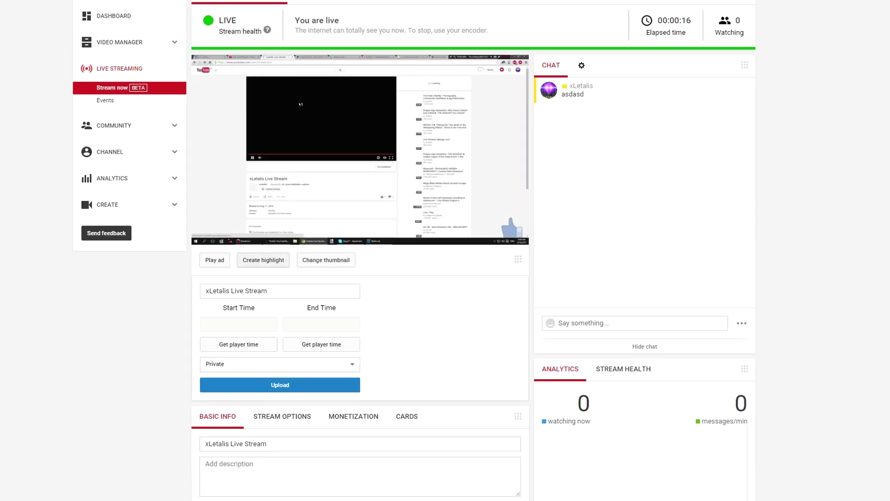
scroll(359, 278, "down", 1)
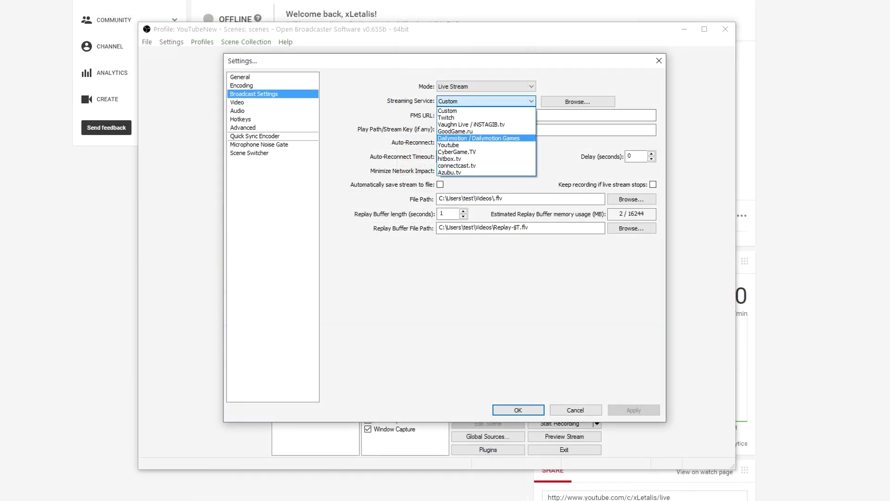
Set the streaming service to Youtube and optimize the encoder settings for it.
left_click(448, 145)
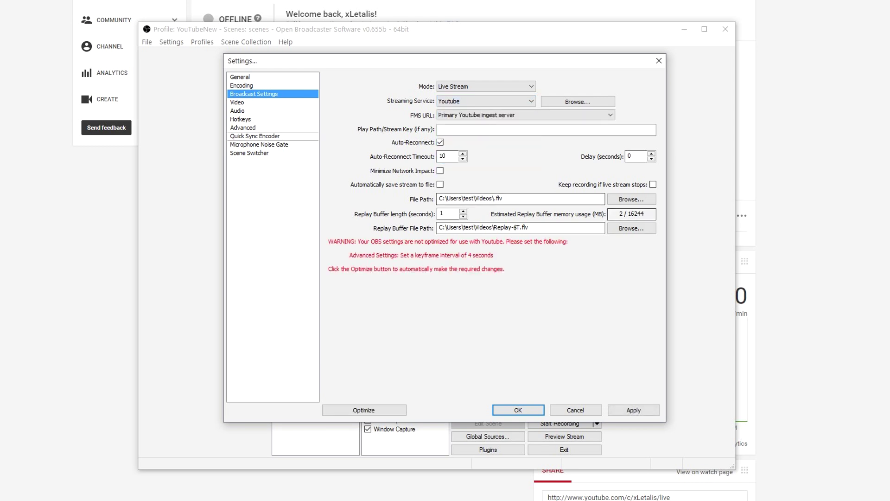
left_click(363, 409)
key("Return")
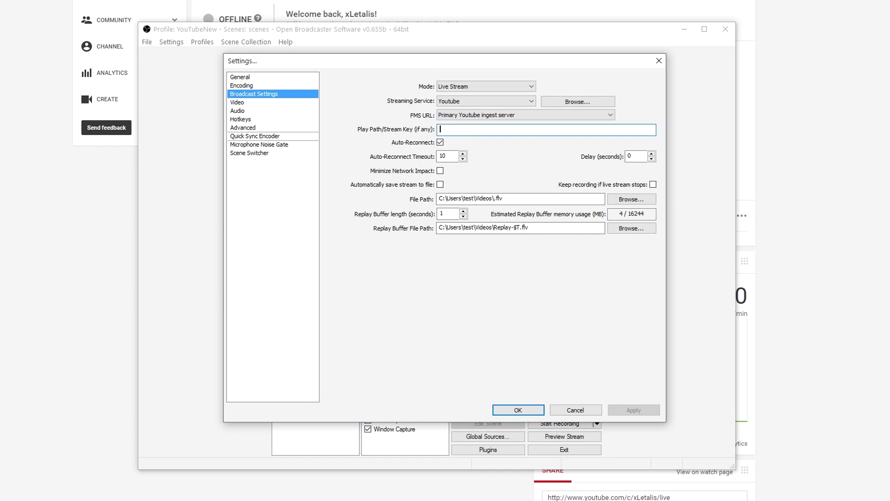
Paste the stream key into the broadcast settings and apply the change.
key("ctrl+v")
left_click(633, 410)
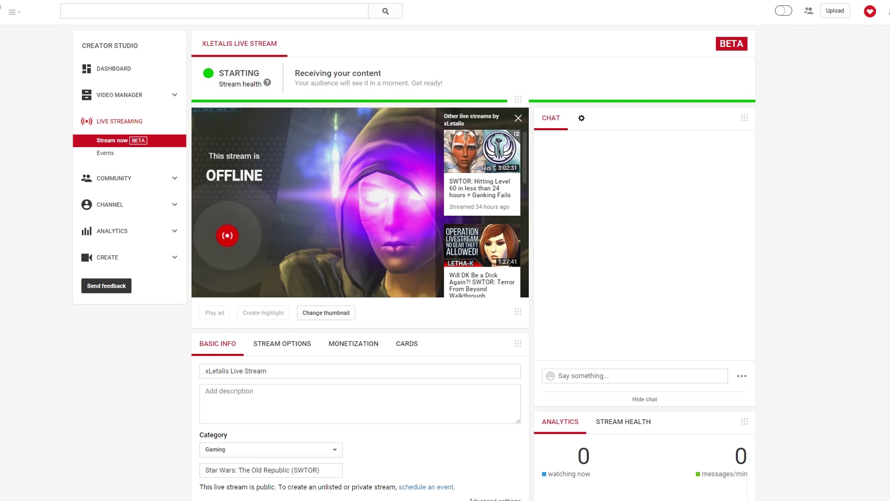
Switch the stream optimization to less viewer buffering and back to interaction (low latency).
scroll(445, 250, "down", 1)
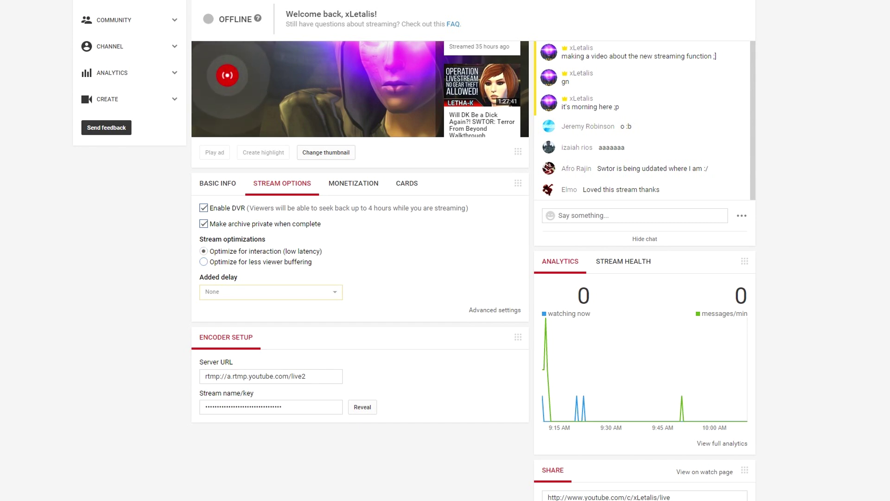
left_click(203, 262)
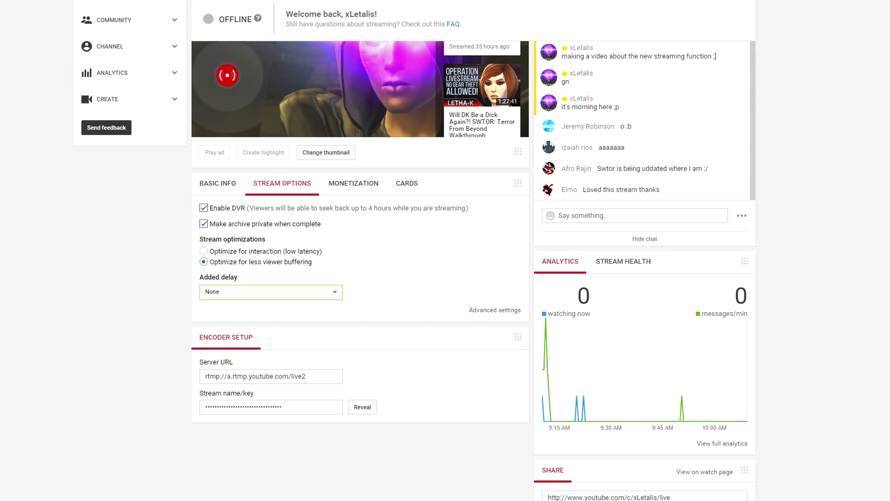
left_click(203, 251)
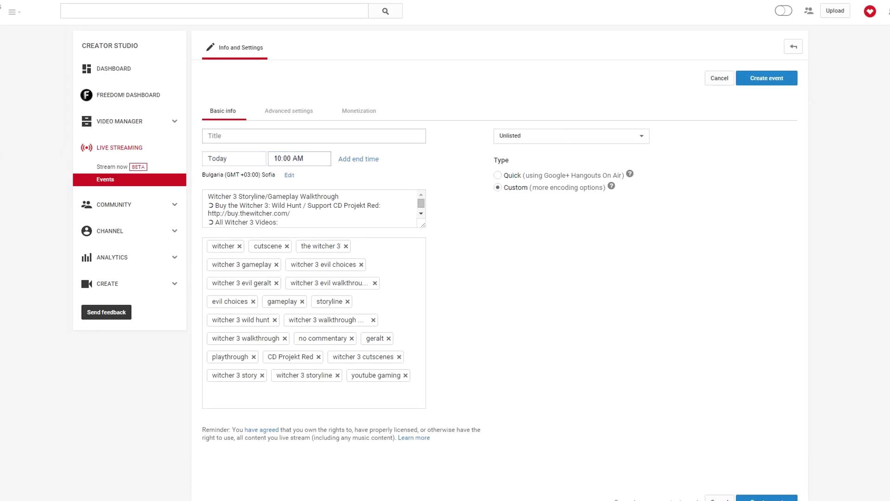
Title the new scheduled event asdasd and replace the default description with sdasda.
left_click(313, 135)
type("asdasd")
left_click(314, 208)
key("ctrl+a")
type("sdasda")
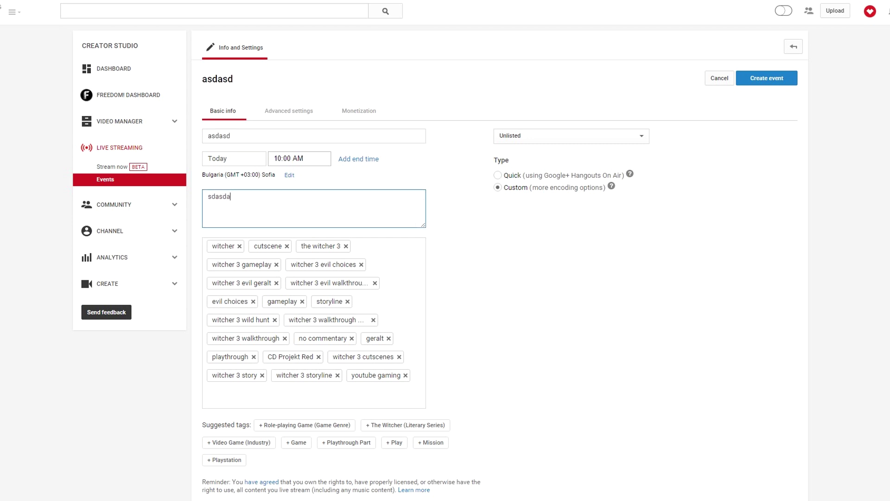
Replace all of the event's default tags with asdasd.
left_click(206, 396)
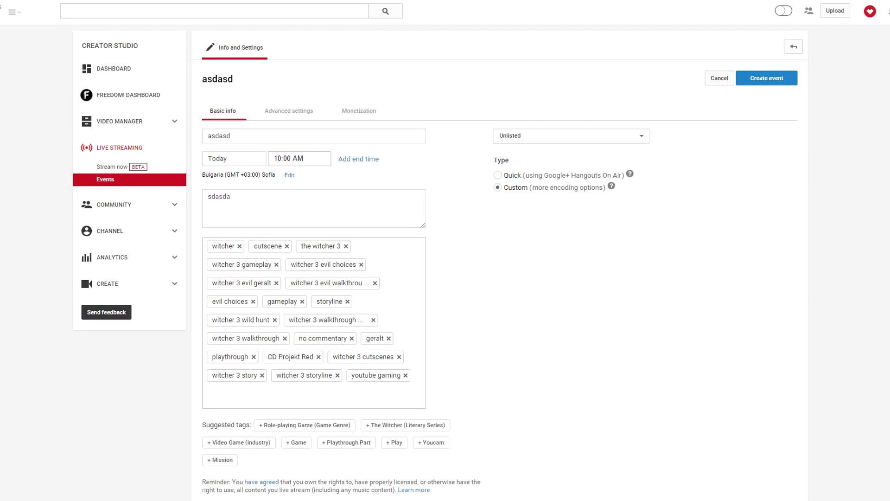
key("ctrl+a")
key("BackSpace")
type("asdasd")
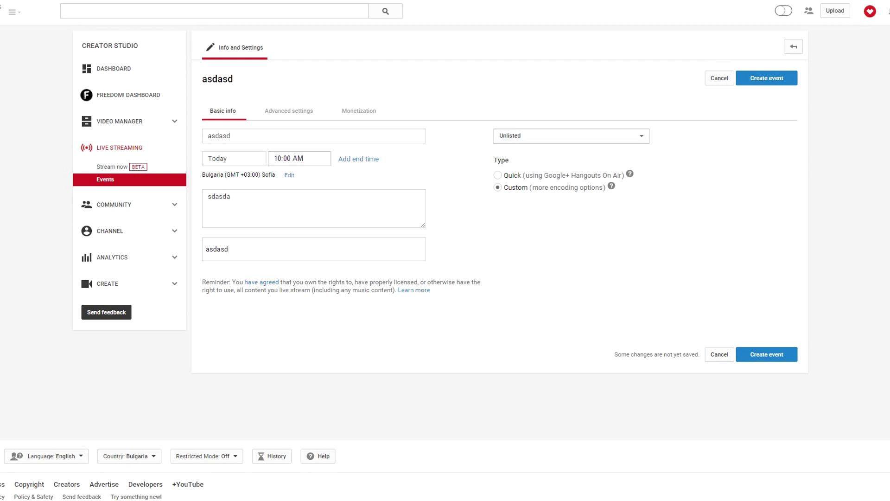
Create the event and set its basic ingestion bitrate to 1500 Kbps - 4000 Kbps (720p).
left_click(766, 78)
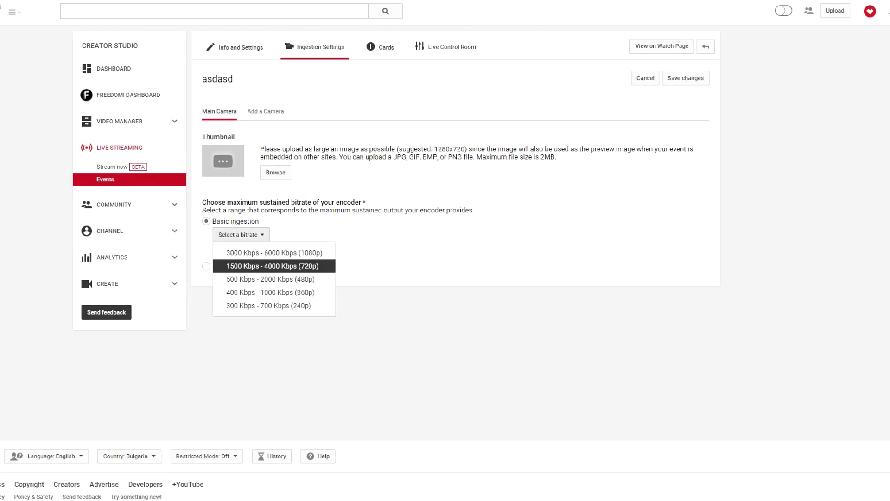
left_click(274, 264)
left_click(685, 78)
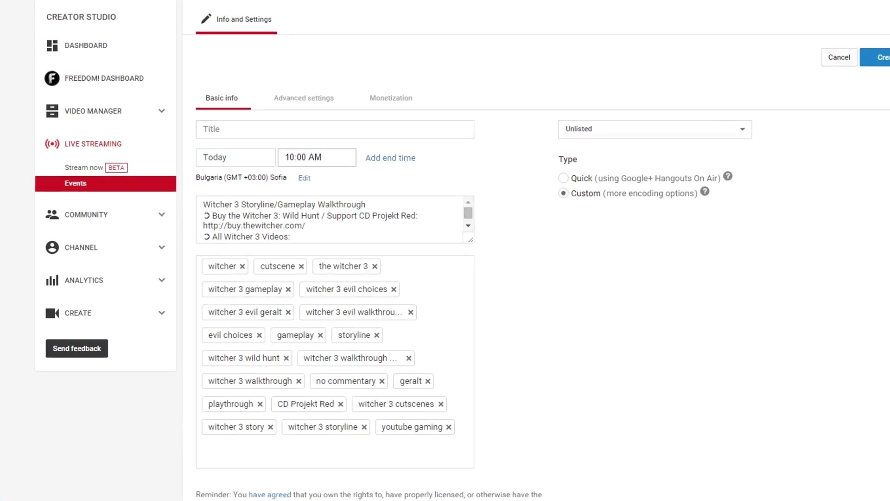
Enter asdasd as the event title and replace the description with sdasda.
left_click(334, 129)
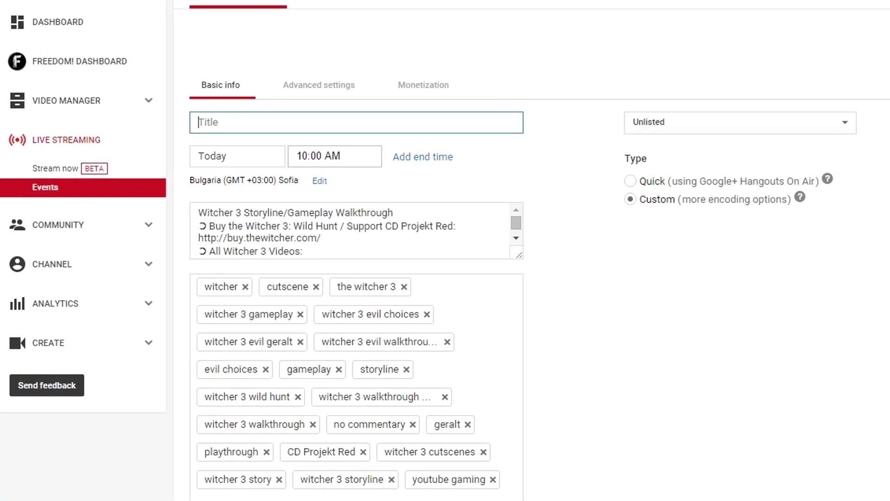
type("asdasd")
left_click(329, 219)
key("ctrl+a")
type("sdasda")
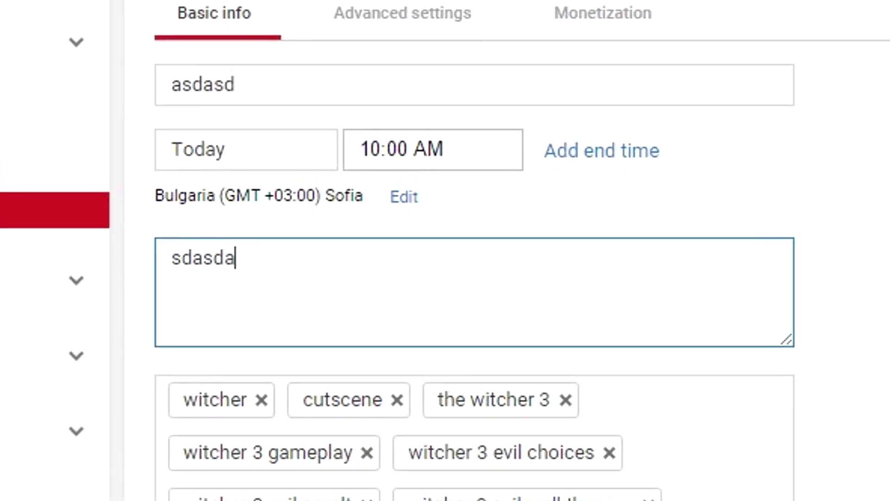
Remove the default Witcher tags from the event and enter asdasd in their place.
key("Tab")
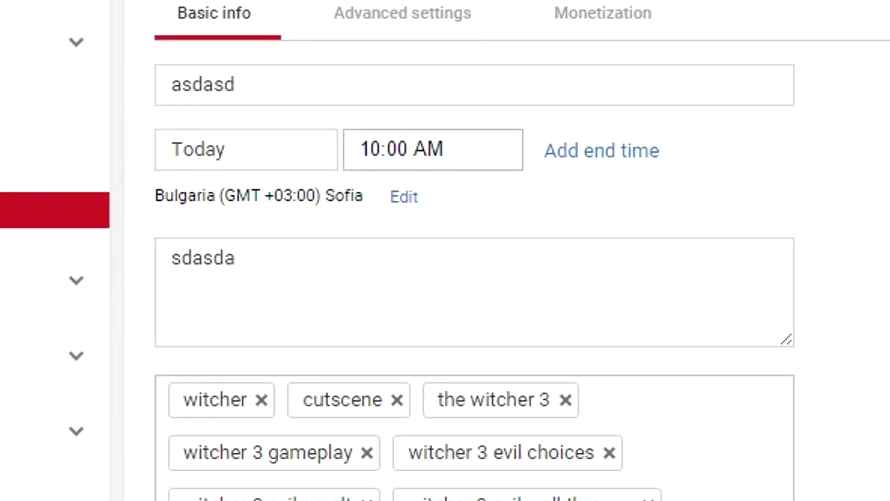
key("ctrl+a")
key("BackSpace")
type("asdasd")
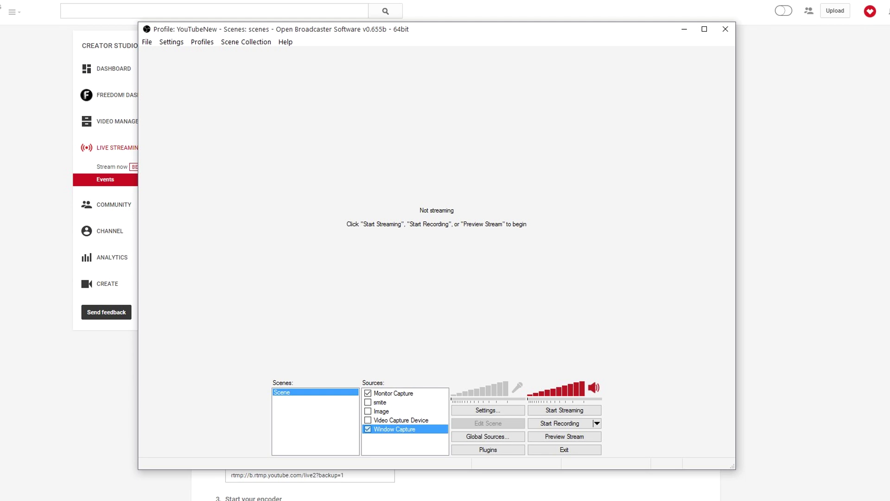
Change the active Open Broadcaster Software profile to YouTube.
left_click(171, 42)
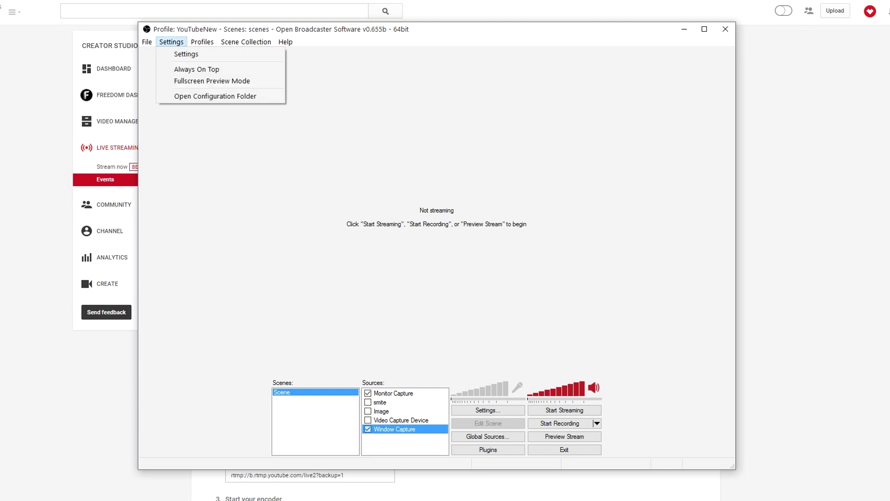
mouse_move(201, 41)
key("Up")
key("Up")
key("Return")
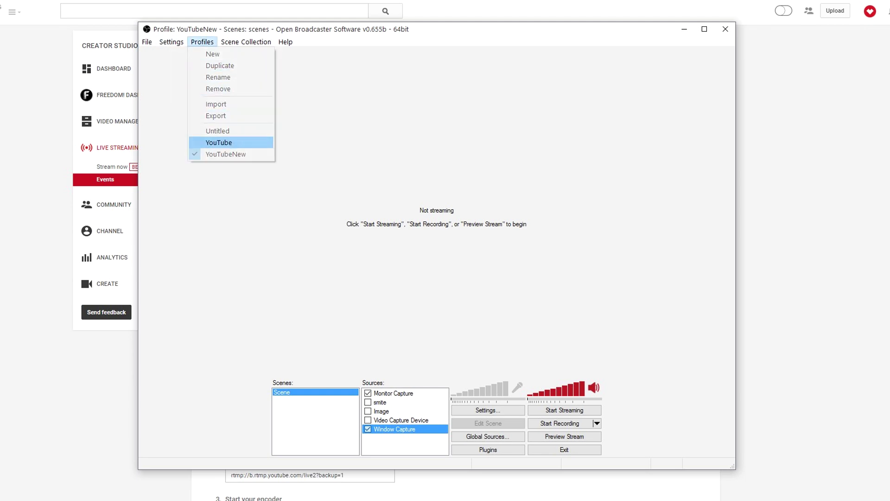
Check the YouTube profile's service and stream key in the broadcast settings, accept them and exit Open Broadcaster Software.
left_click(186, 54)
left_click(254, 94)
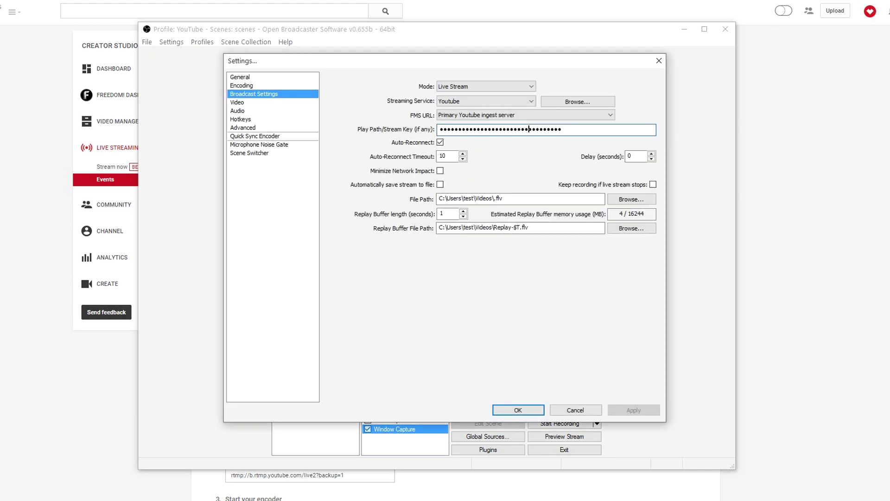
left_click(518, 409)
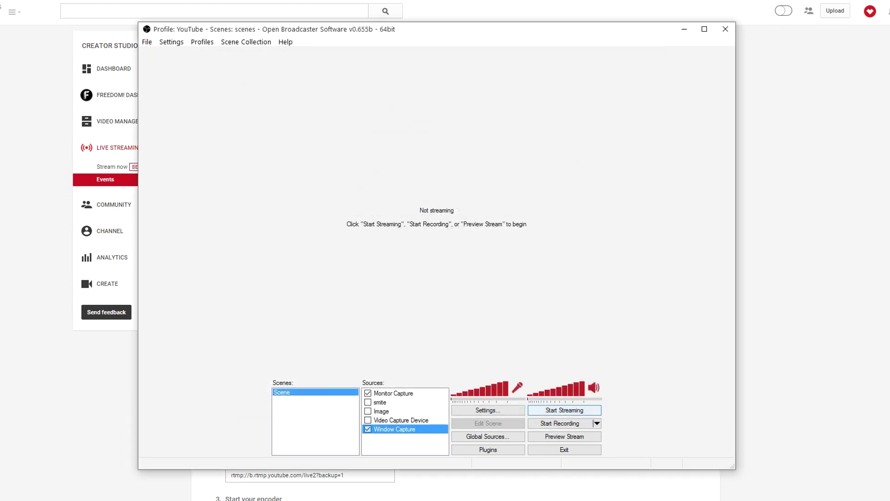
left_click(564, 449)
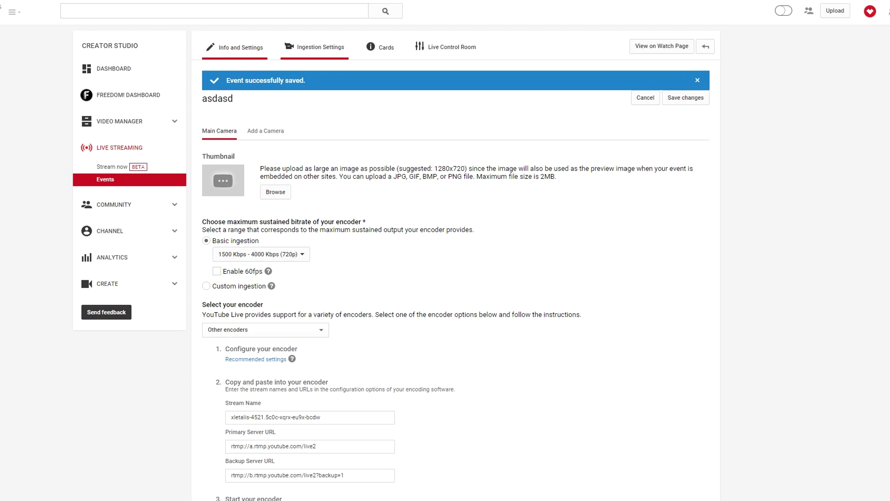
Make the event Public, append (don't mind this stream) to its asdasd title and save the changes.
left_click(234, 47)
left_click(521, 136)
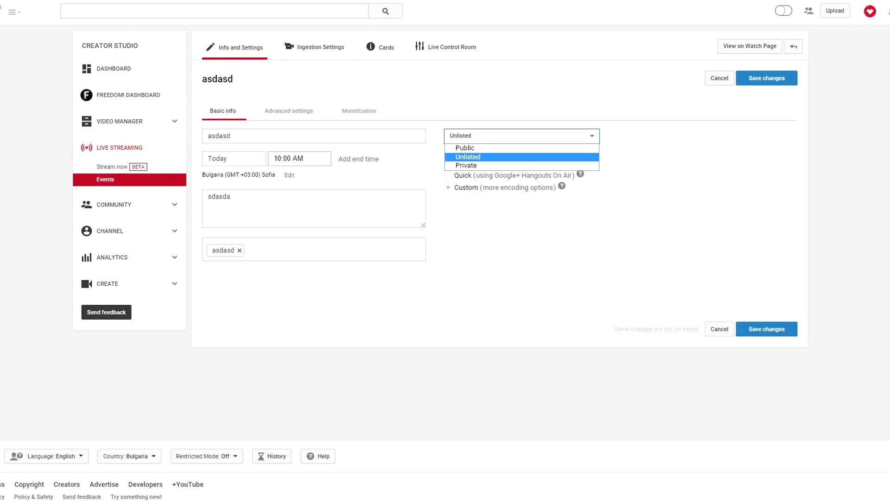
left_click(465, 147)
left_click(313, 136)
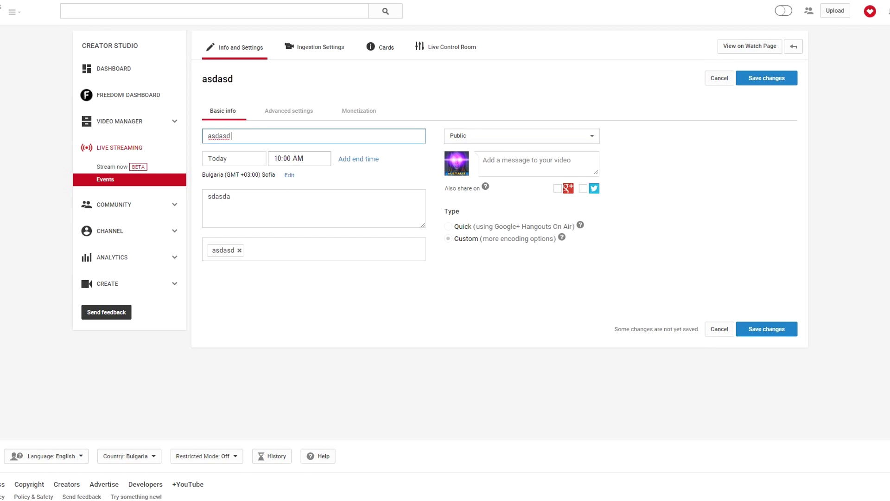
type("s stream)")
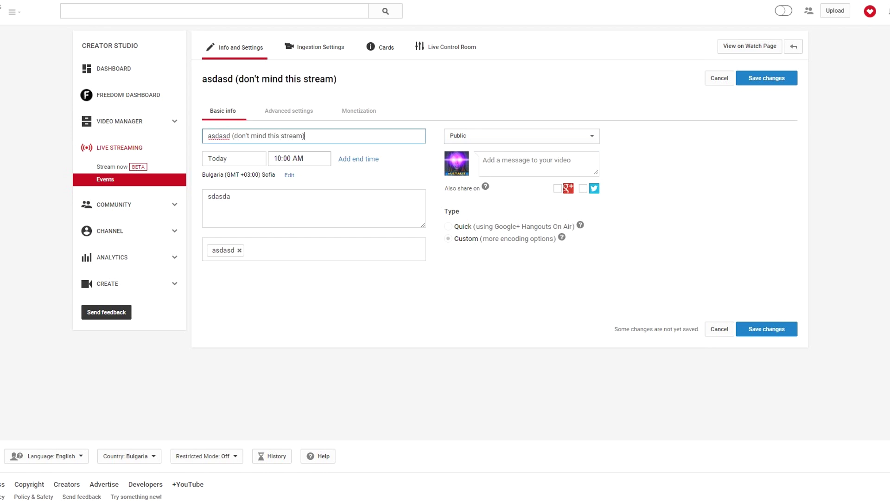
left_click(766, 78)
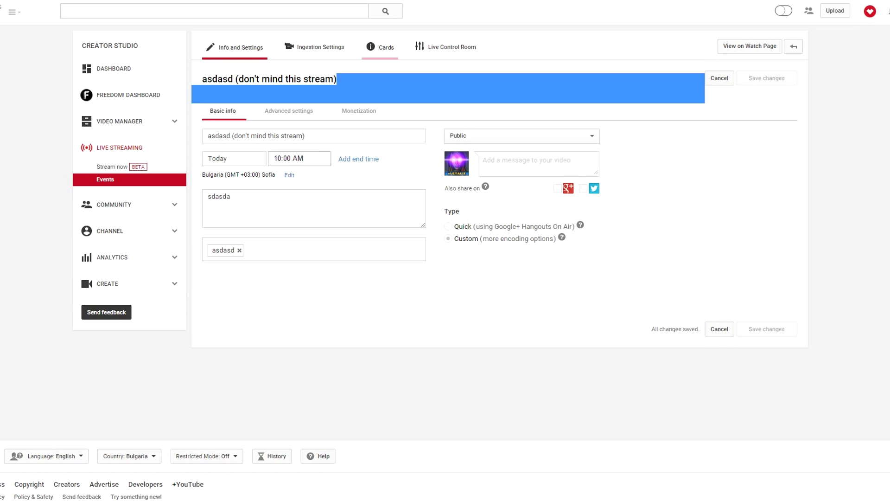
Start the event's preview from the Live Control Room and check its stream status and preview player.
left_click(445, 46)
left_click(233, 156)
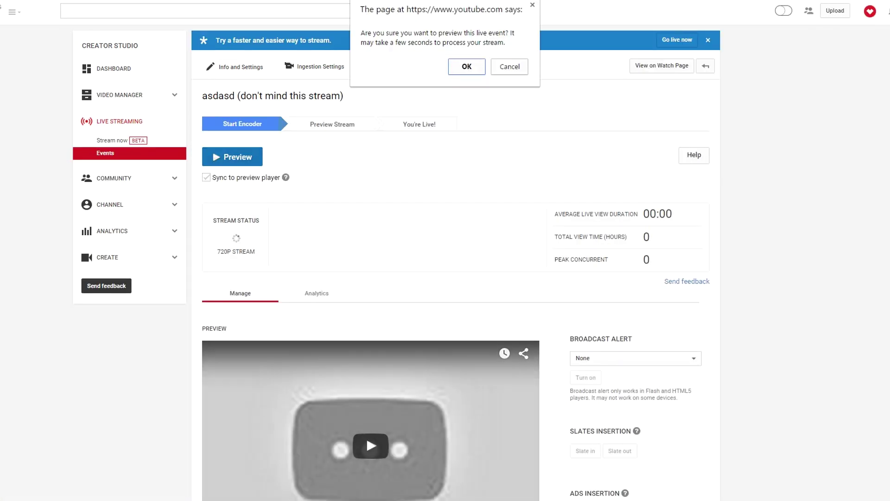
key("Return")
scroll(582, 258, "down", 2)
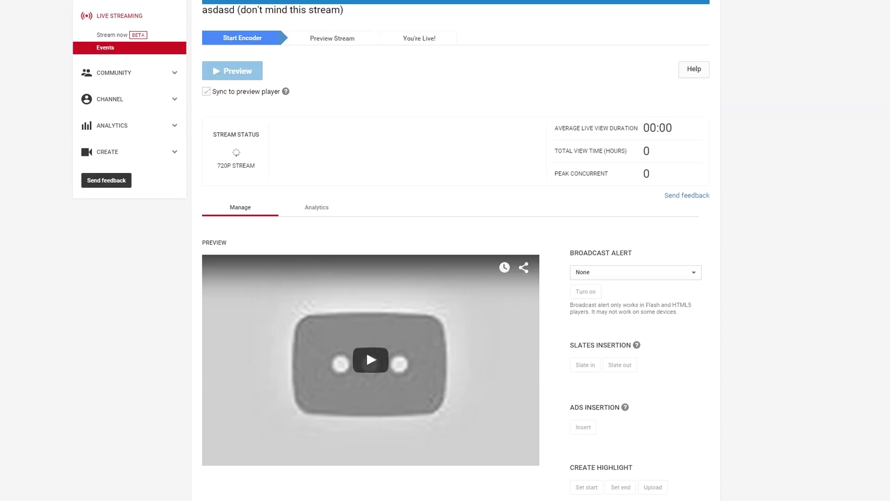
scroll(581, 172, "up", 3)
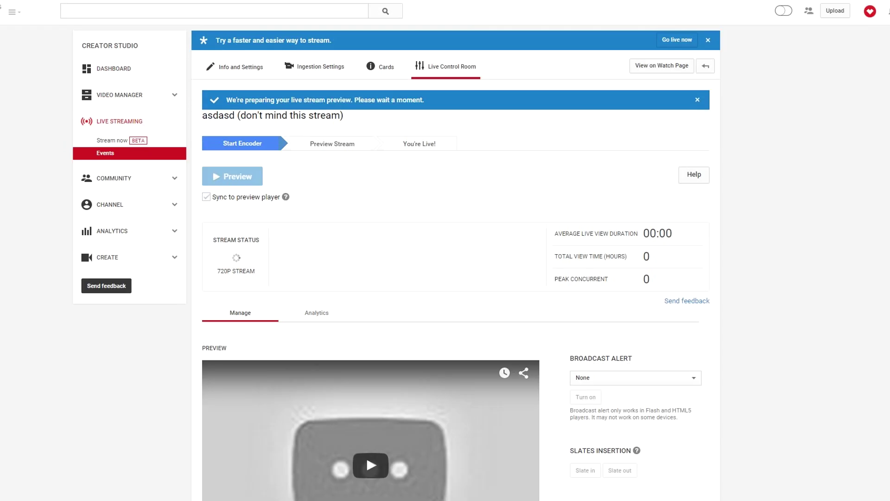
scroll(456, 295, "down", 2)
scroll(456, 295, "up", 1)
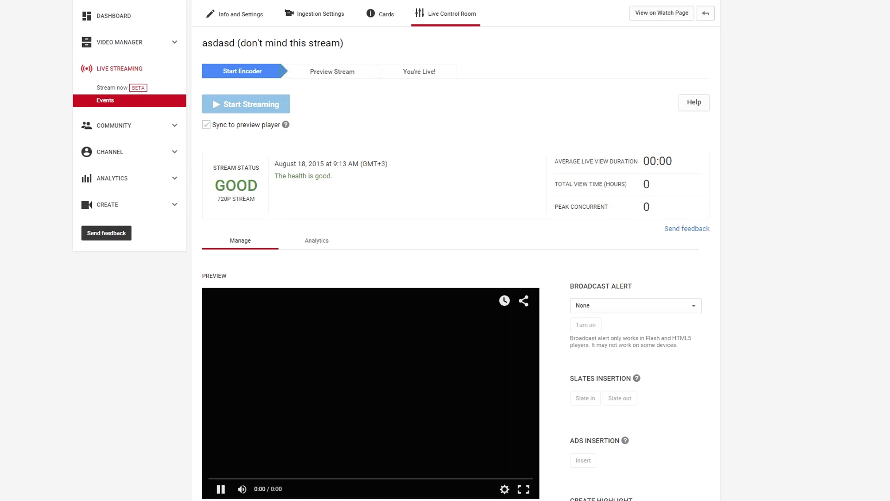
scroll(456, 294, "down", 3)
scroll(456, 295, "up", 1)
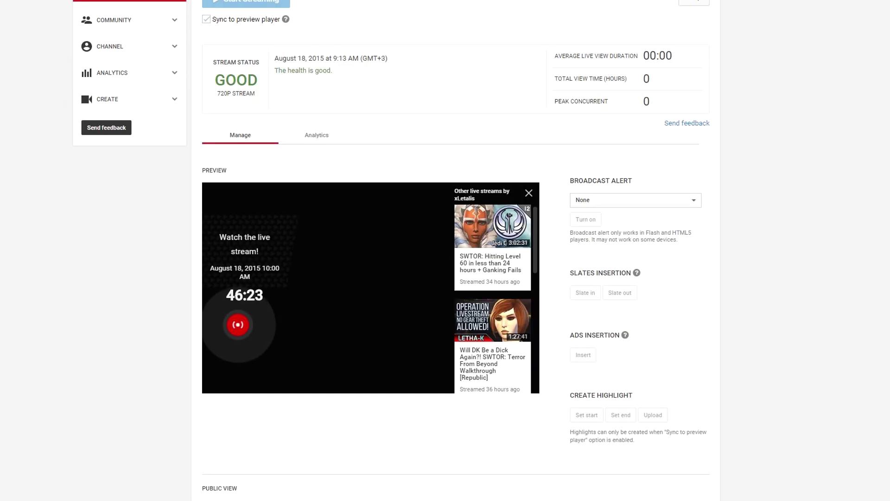
Reload the Live Control Room and start streaming the live event, accepting the confirmation.
key("F5")
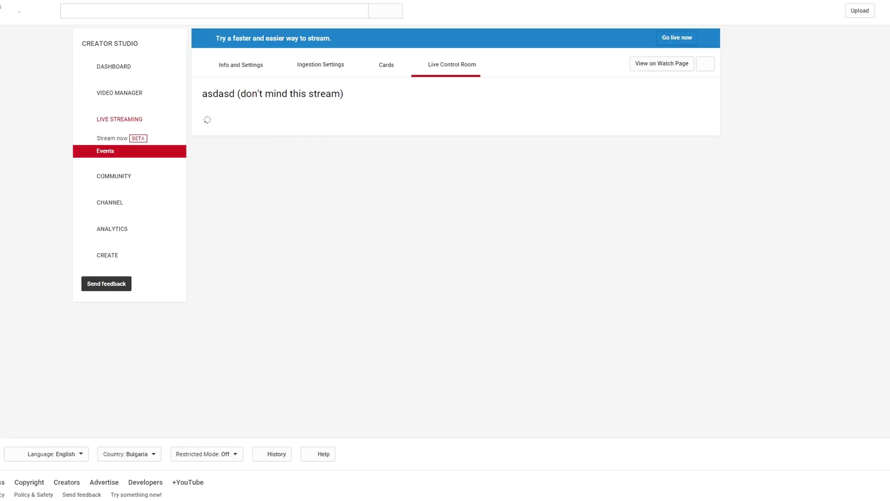
scroll(456, 295, "down", 2)
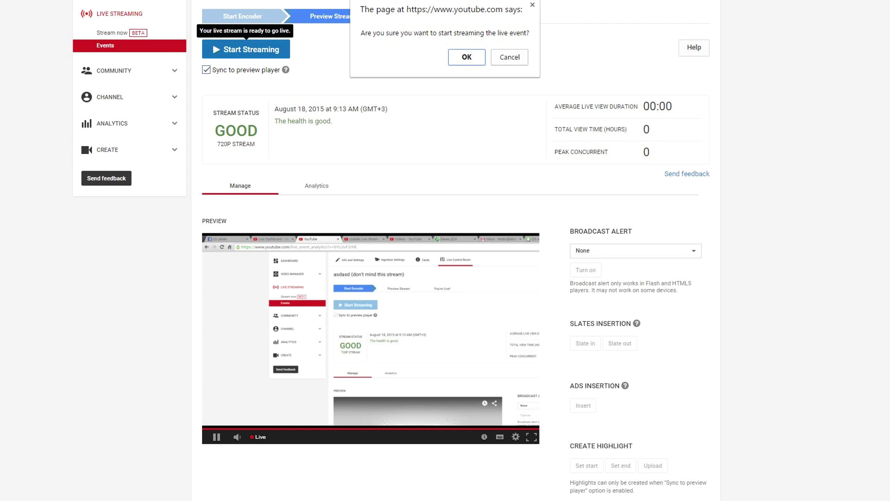
key("Return")
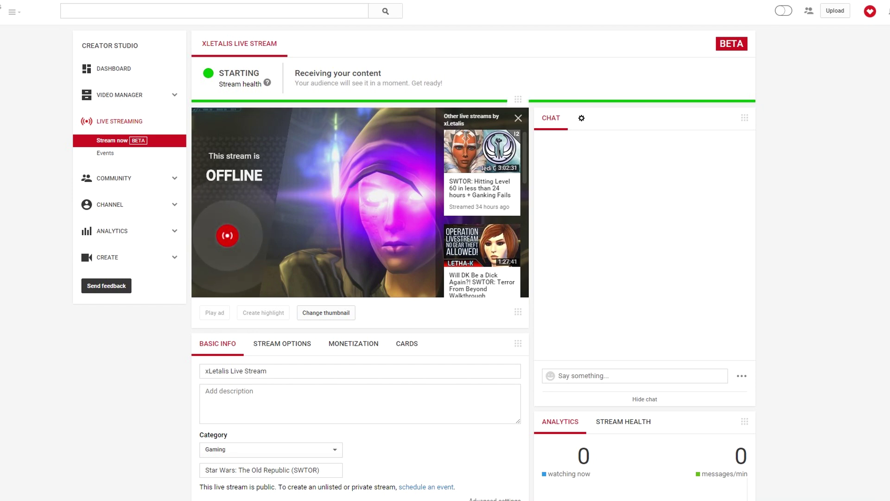
scroll(445, 250, "down", 1)
scroll(445, 251, "up", 1)
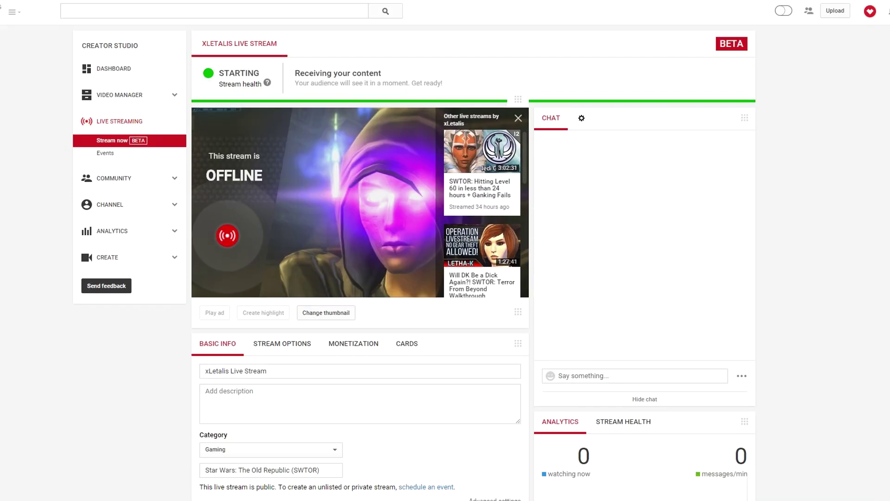